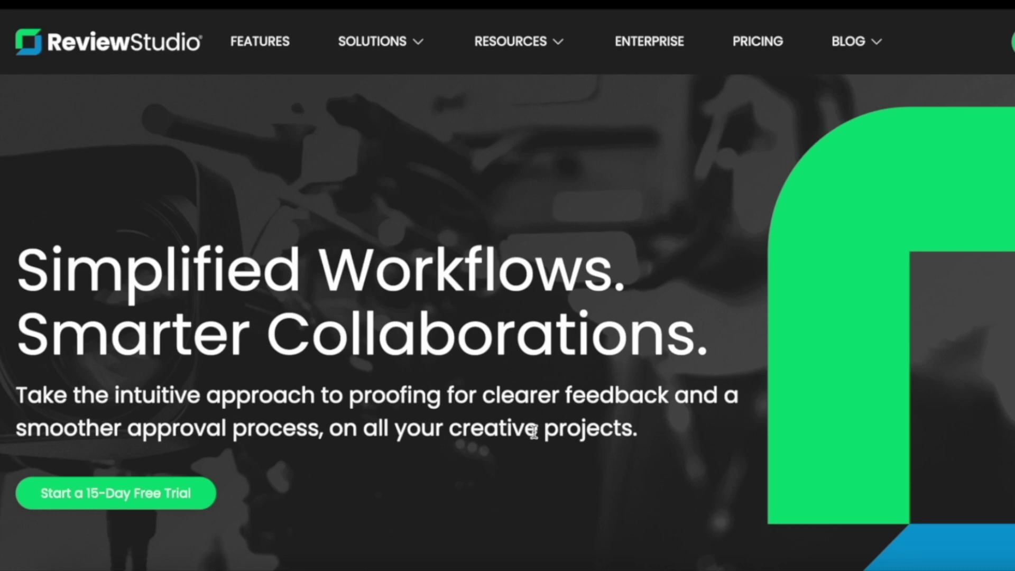
Pin the comment 'Make the logo smaller' on the 99signals logo
scroll(534, 431, "down", 10)
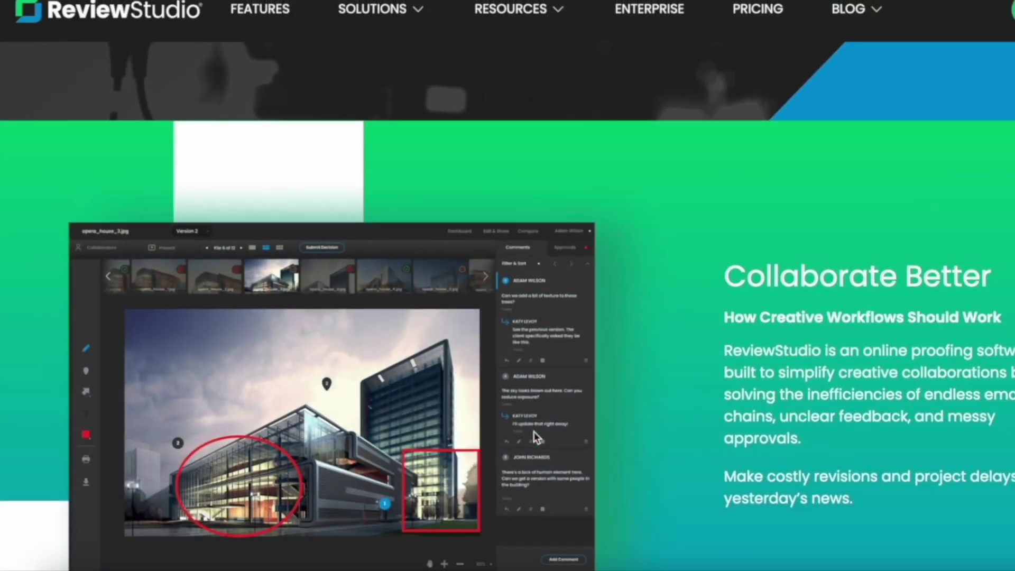
scroll(534, 432, "down", 10)
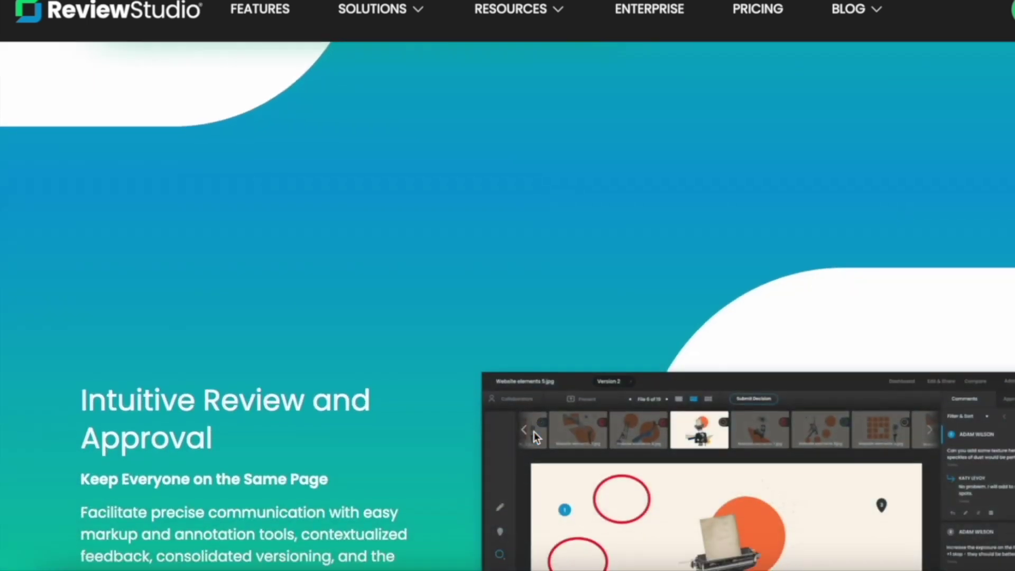
scroll(535, 436, "down", 1)
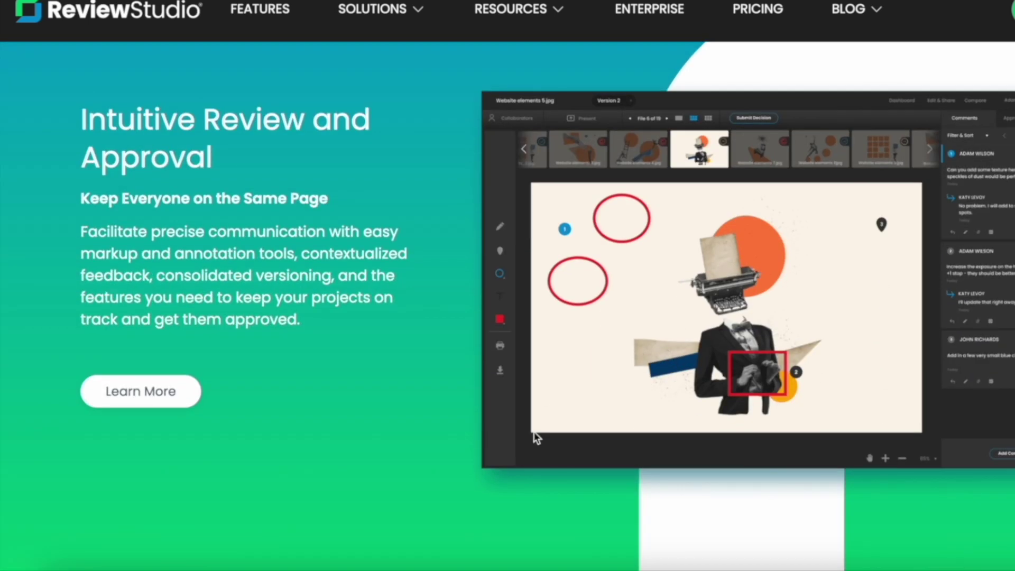
scroll(536, 436, "down", 10)
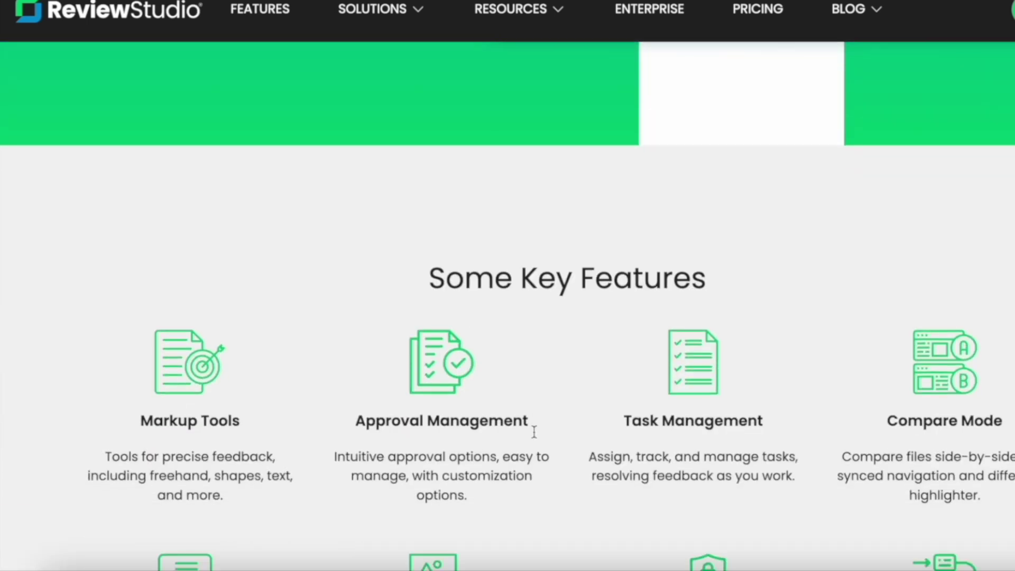
scroll(535, 437, "up", 15)
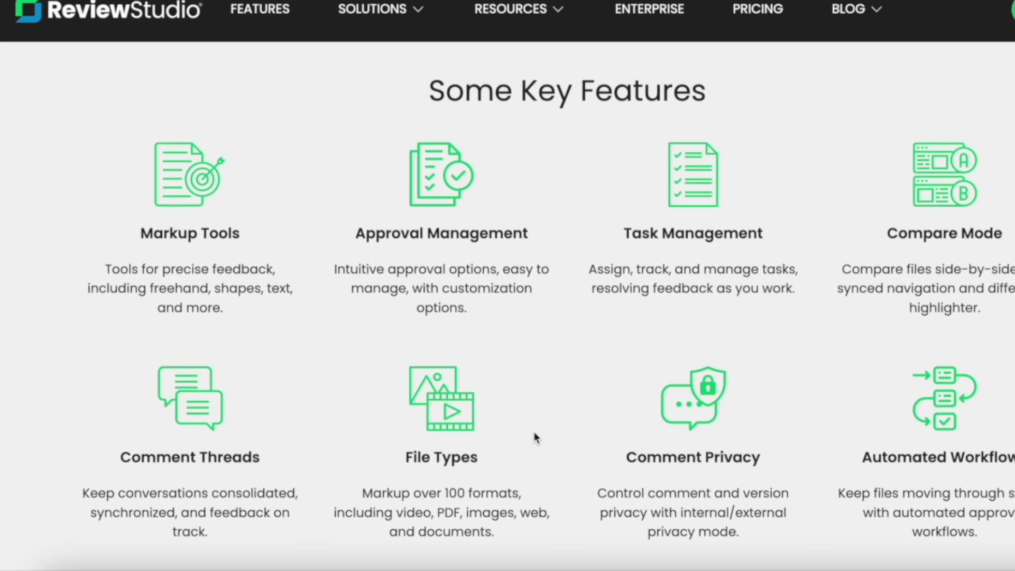
scroll(534, 430, "up", 5)
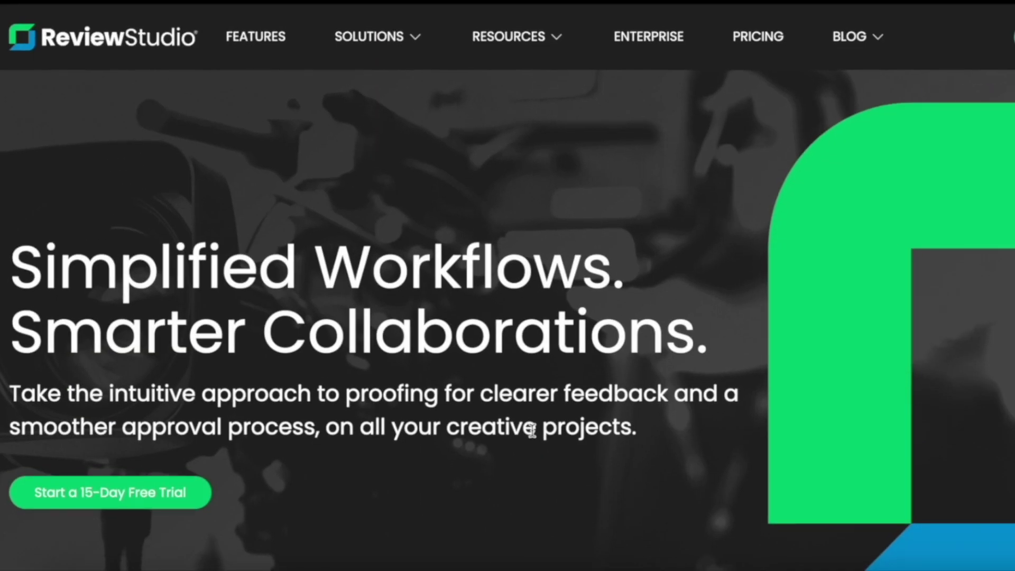
scroll(532, 430, "down", 1)
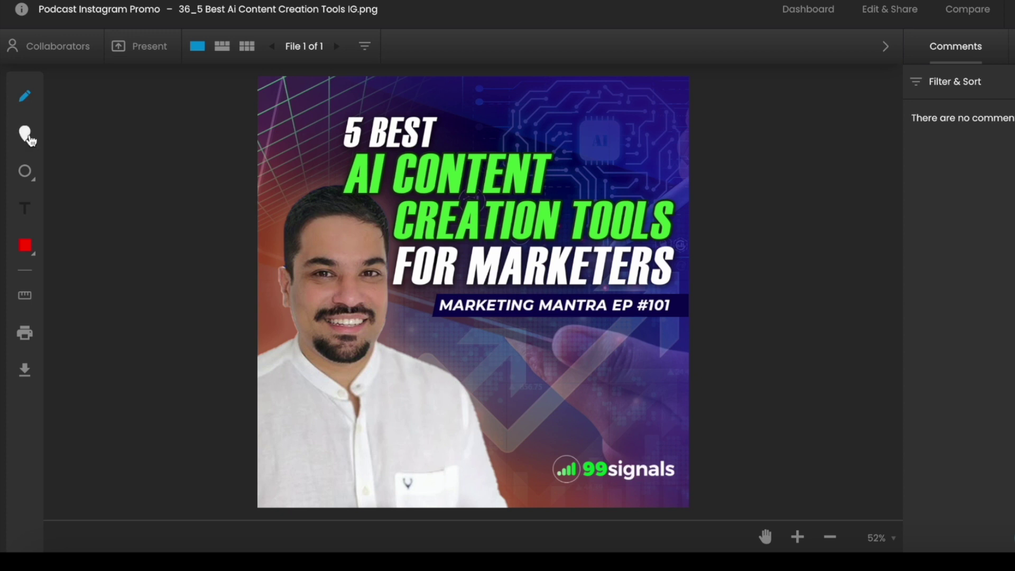
left_click(25, 133)
left_click(622, 463)
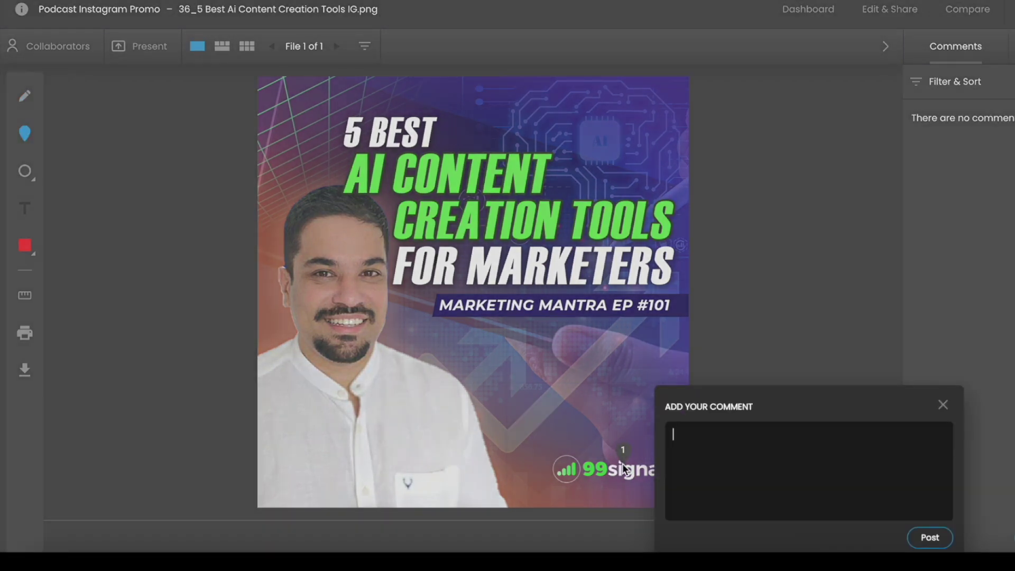
type("Make the logo smaller")
left_click(928, 537)
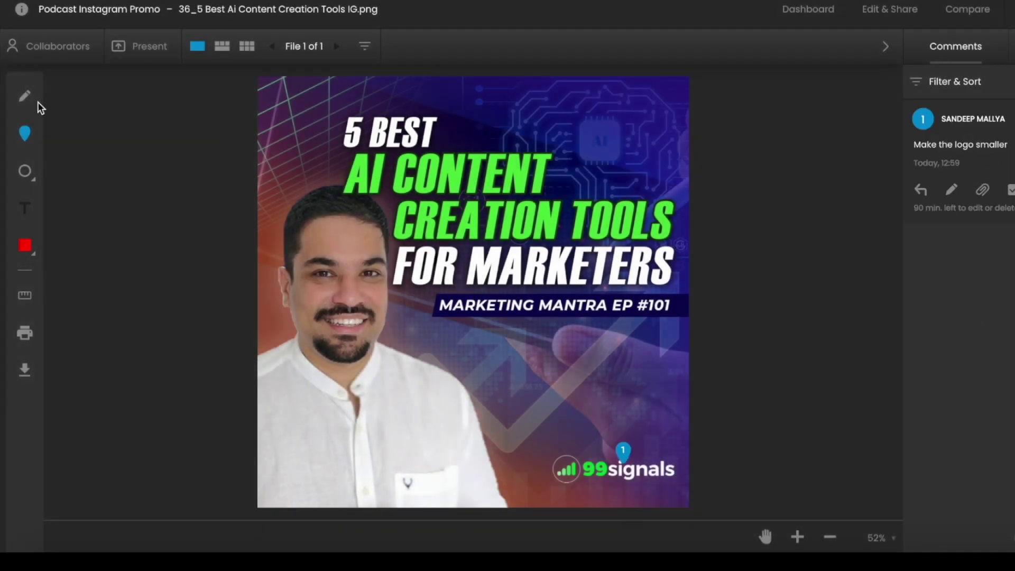
Circle '5 BEST' and post 'Increase the font size and line spacing'
left_click(35, 181)
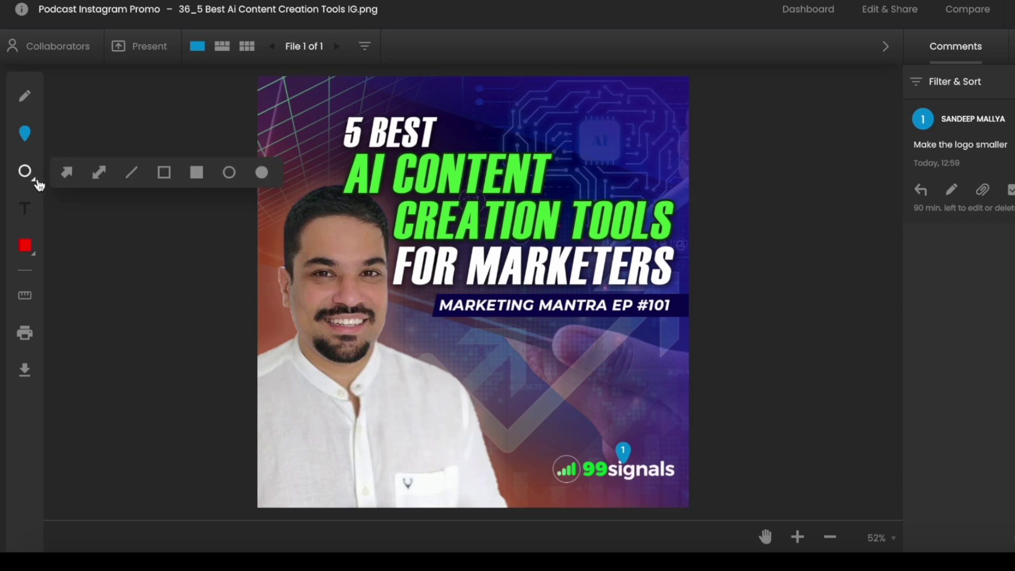
left_click(229, 173)
left_click_drag(316, 100, 468, 160)
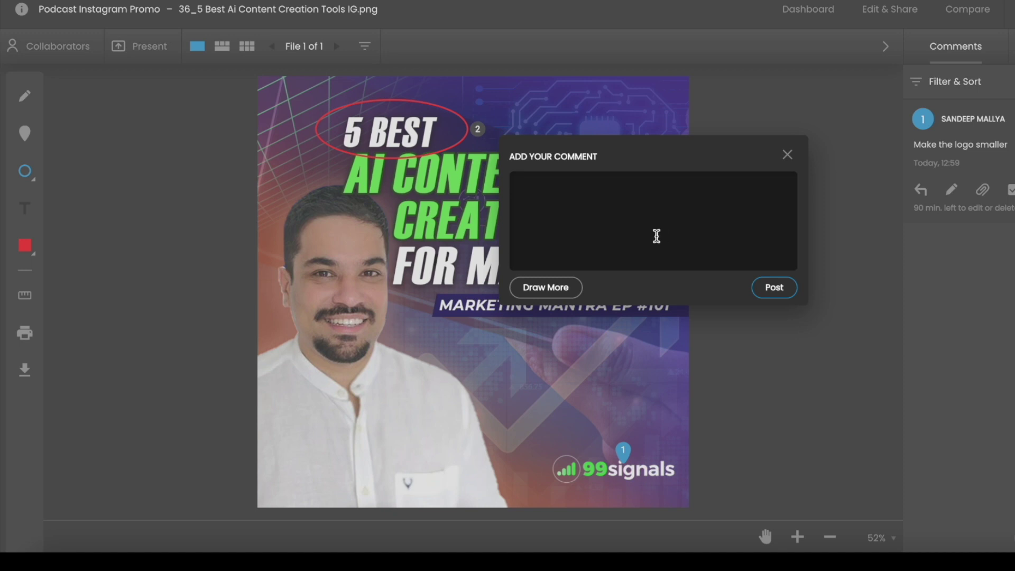
type("Increase the font size and line spacing")
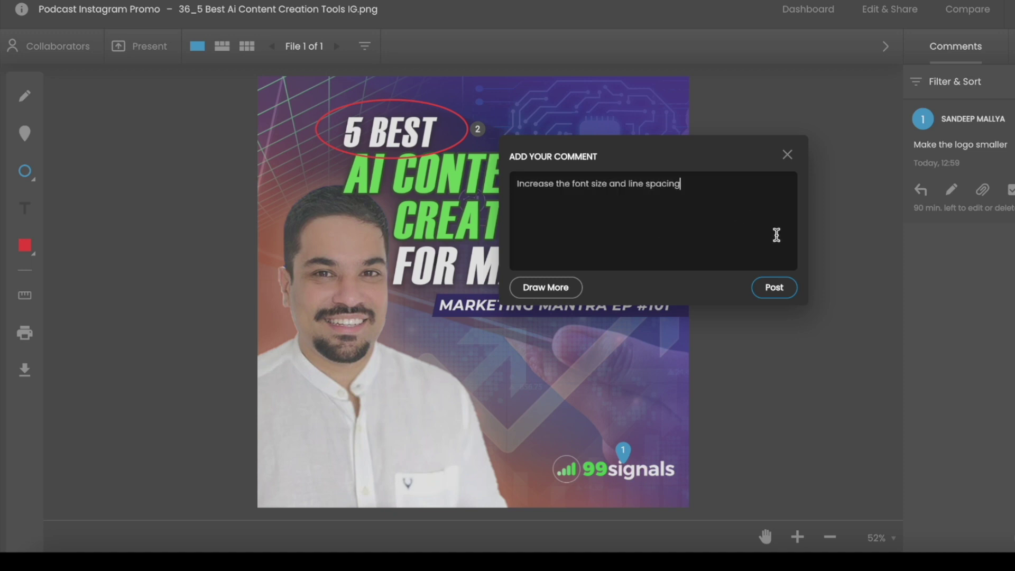
left_click(780, 286)
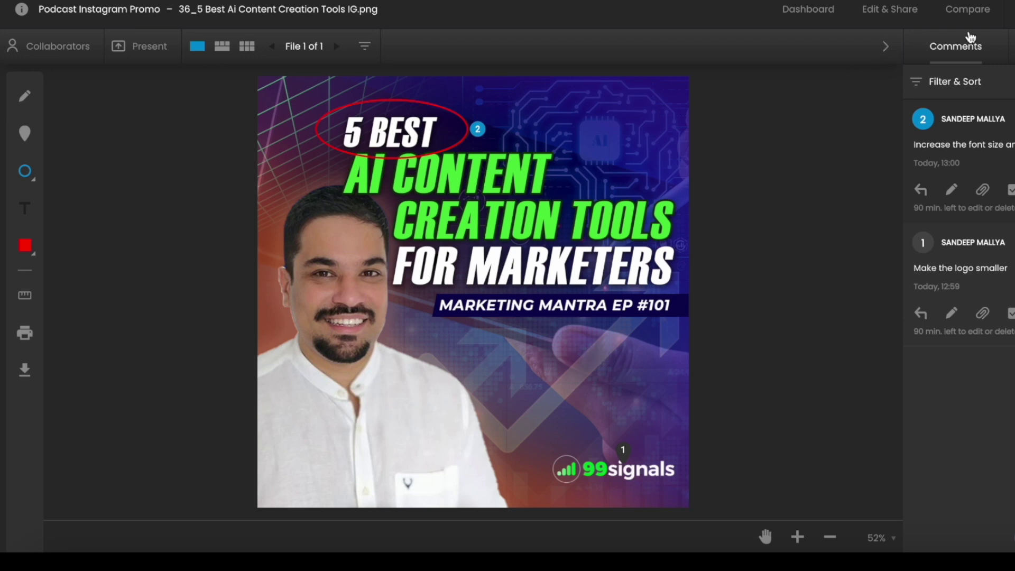
left_click(921, 190)
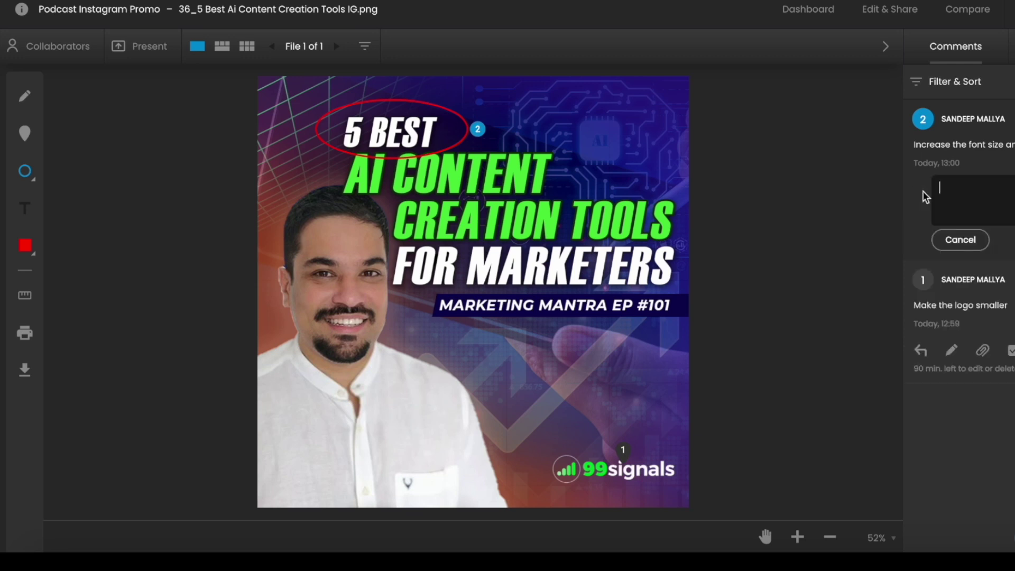
left_click(960, 240)
left_click(922, 313)
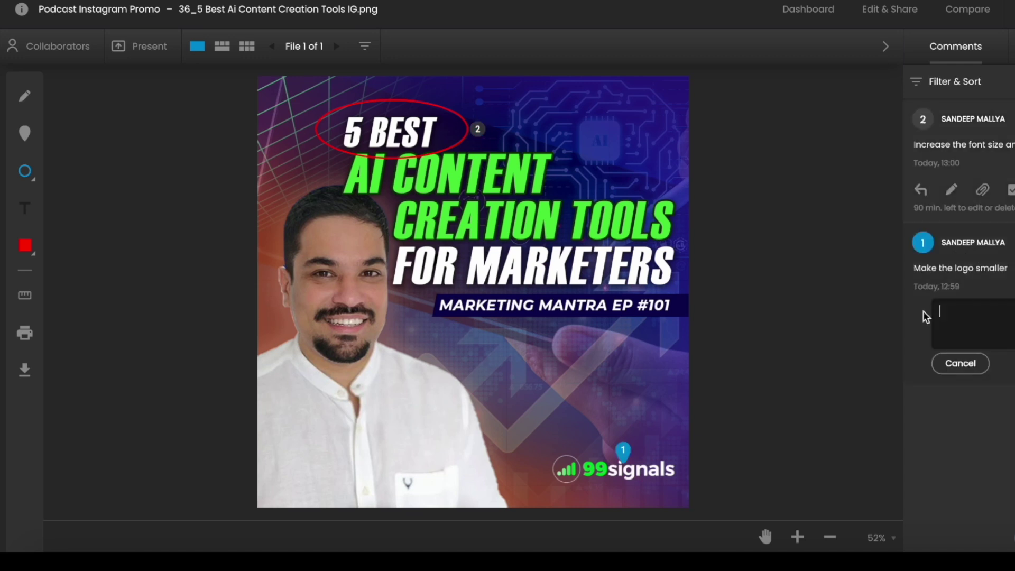
left_click(947, 362)
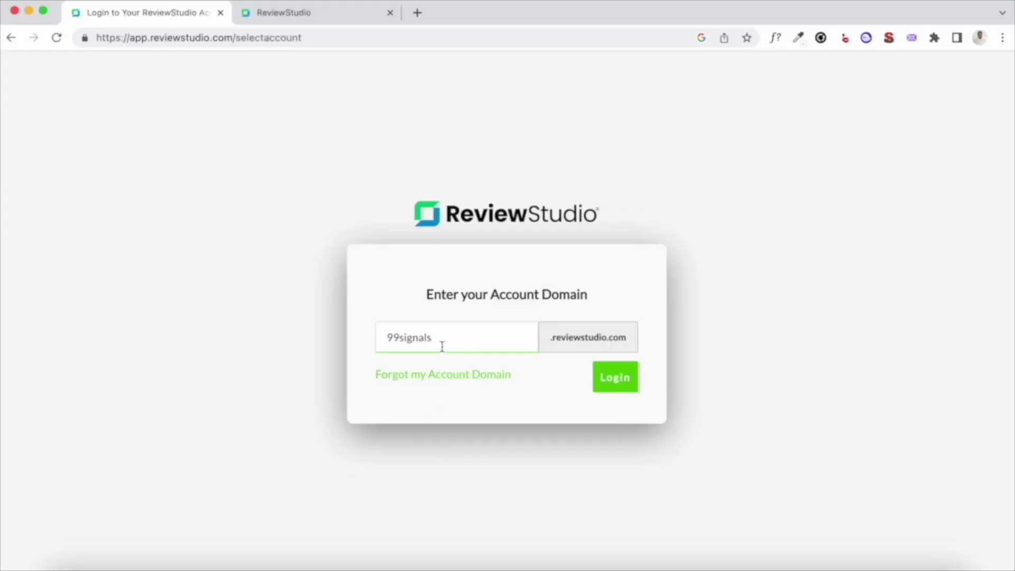
Highlight the account domain on the domain login page, then the web address on the team login page
left_click_drag(441, 344, 318, 329)
left_click(314, 346)
left_click(319, 16)
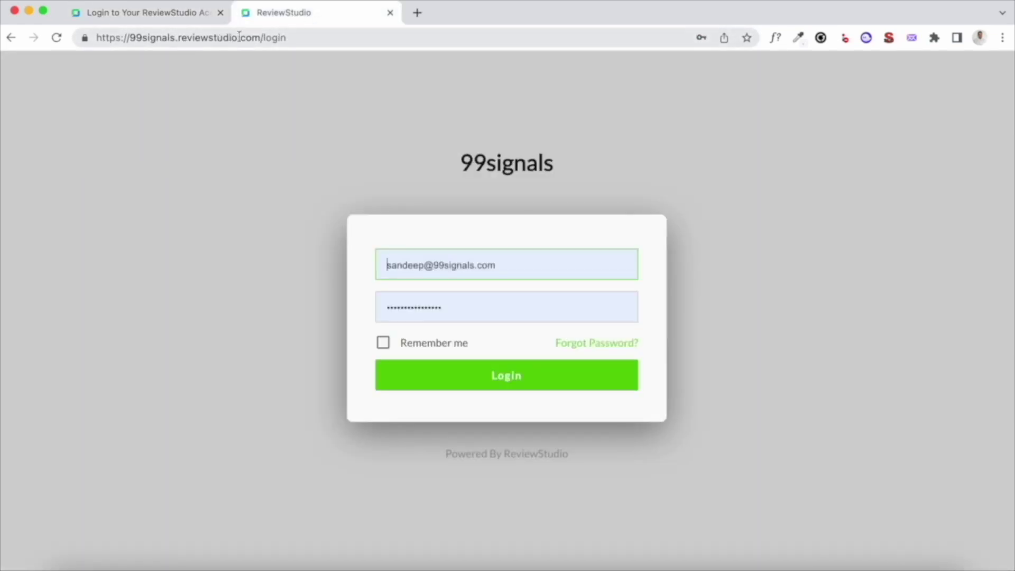
left_click_drag(263, 37, 56, 37)
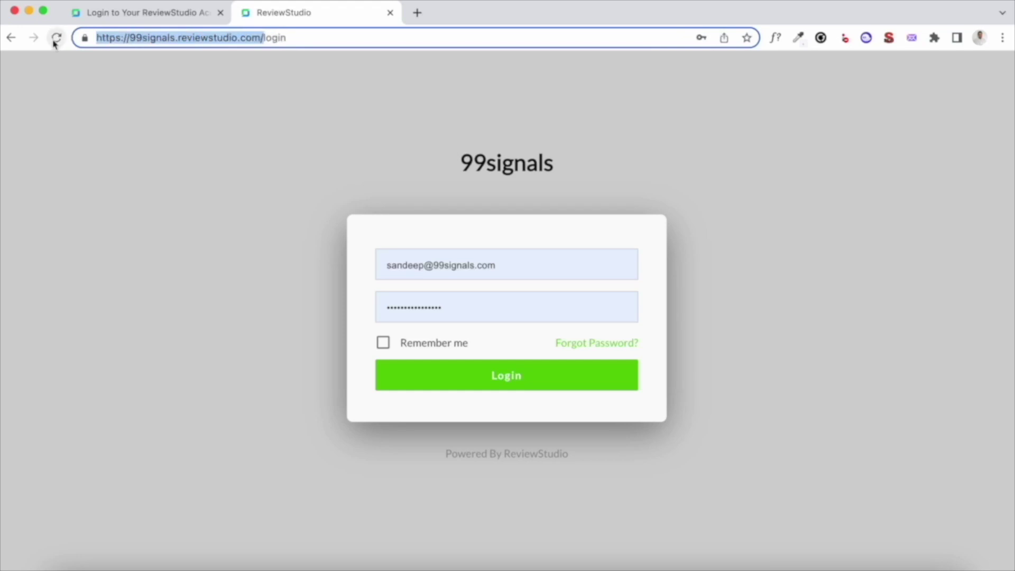
left_click(163, 87)
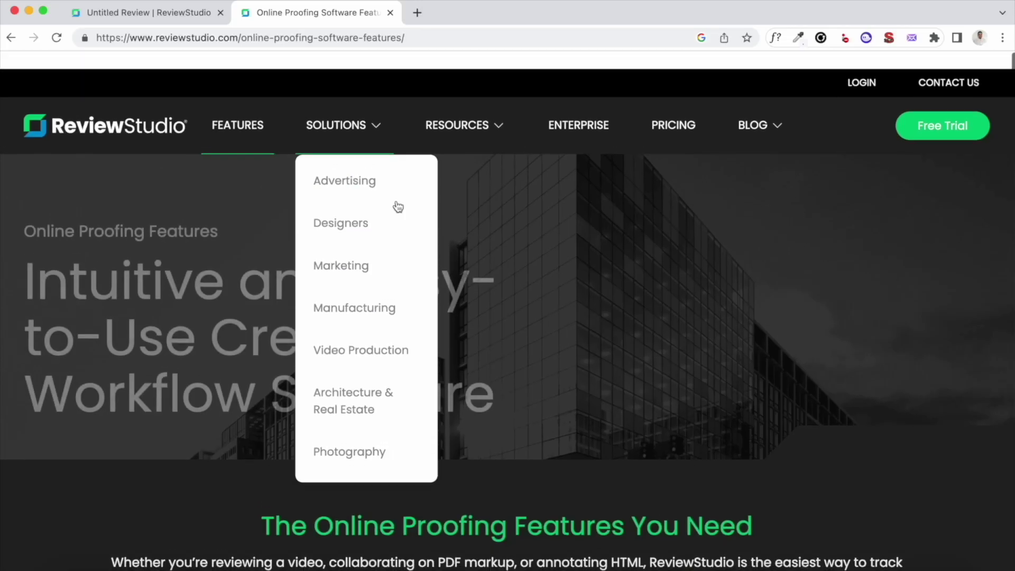
Scroll the Features page down to the file-type grid, then return to the Untitled Review page
scroll(215, 282, "down", 10)
scroll(217, 287, "down", 12)
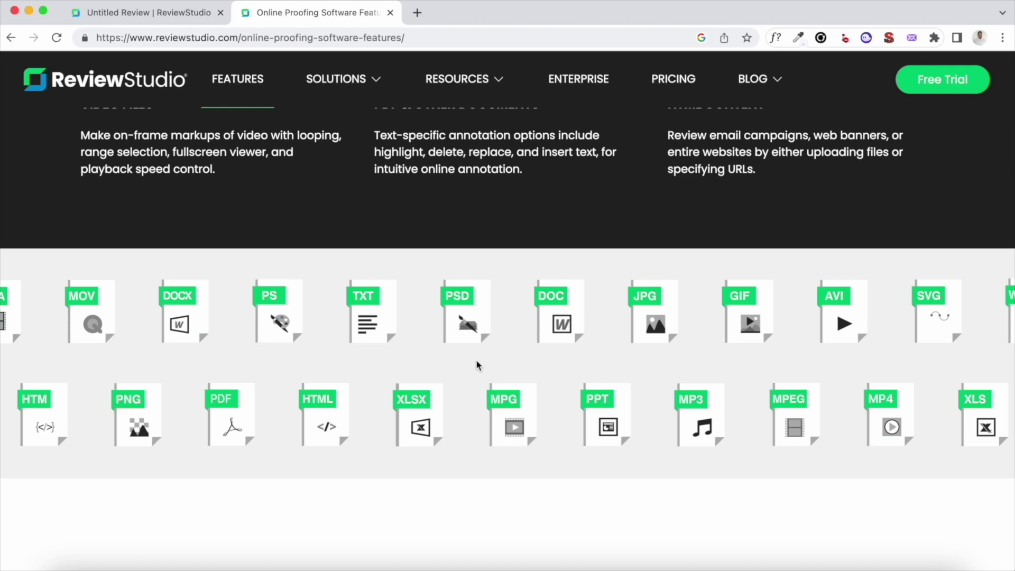
scroll(477, 363, "down", 3)
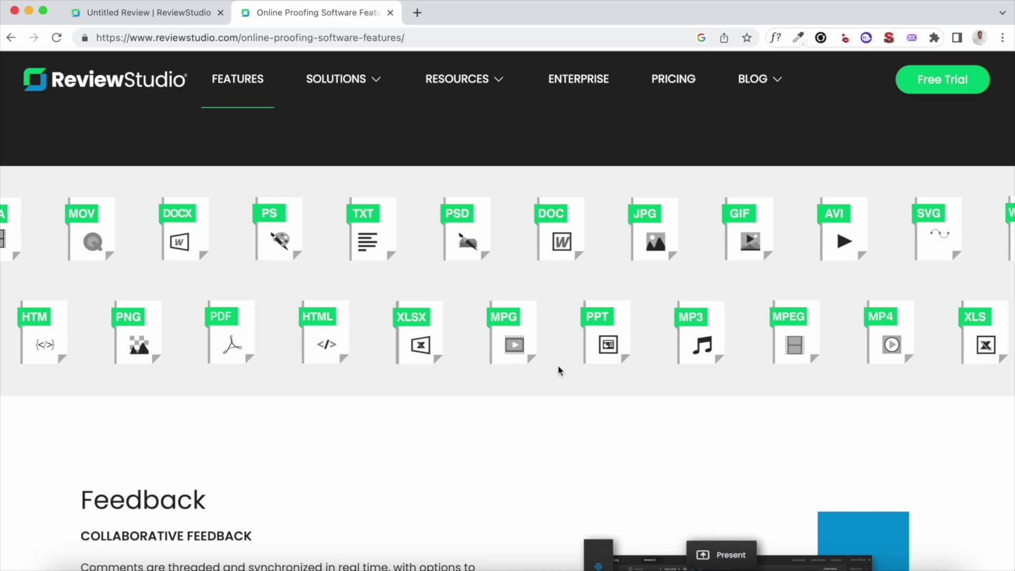
left_click(183, 15)
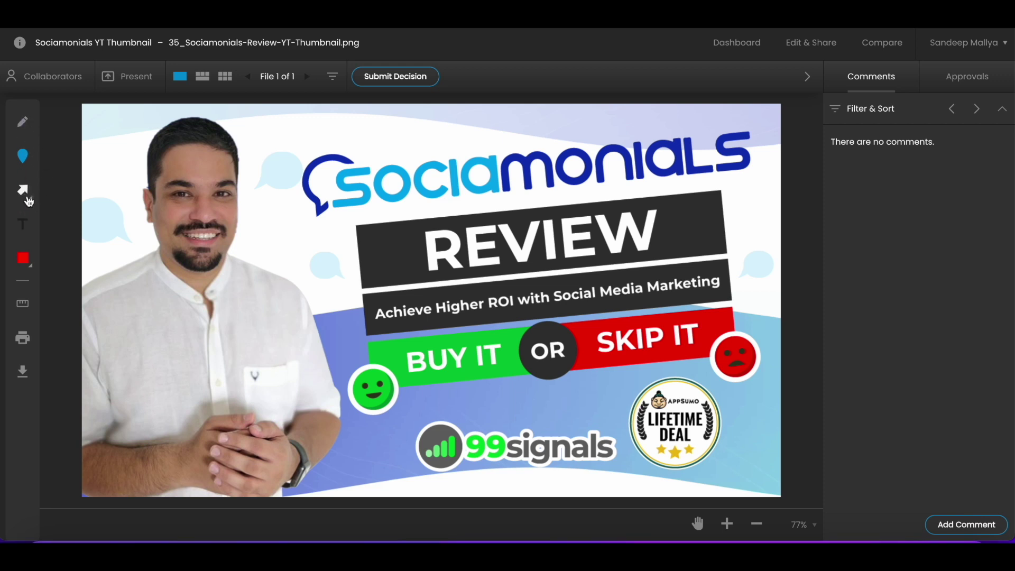
left_click(23, 123)
mouse_move(302, 143)
left_mouse_down()
mouse_move(575, 225)
mouse_move(476, 112)
mouse_move(302, 127)
mouse_move(308, 147)
left_mouse_up()
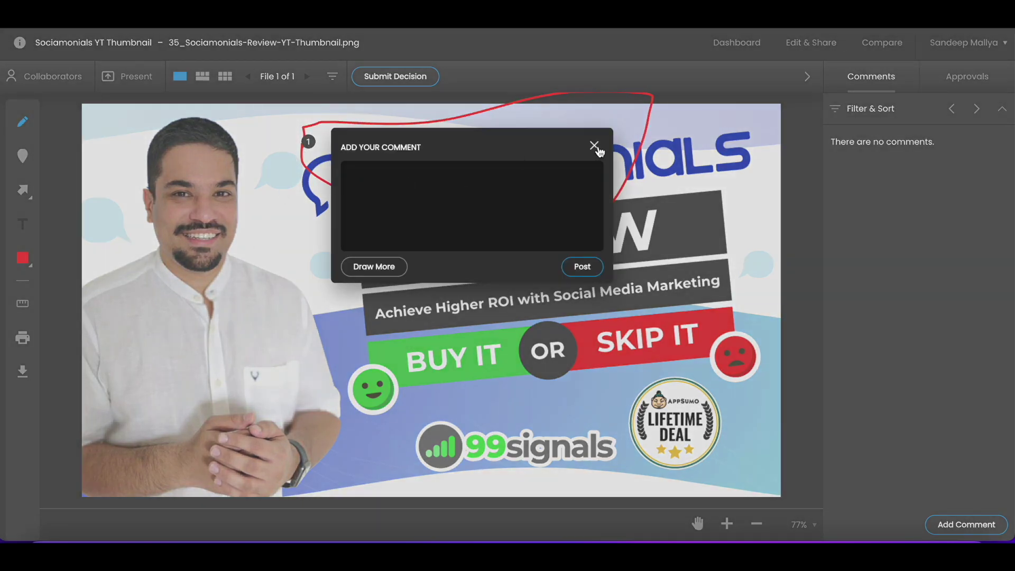
left_click(595, 145)
left_click(22, 164)
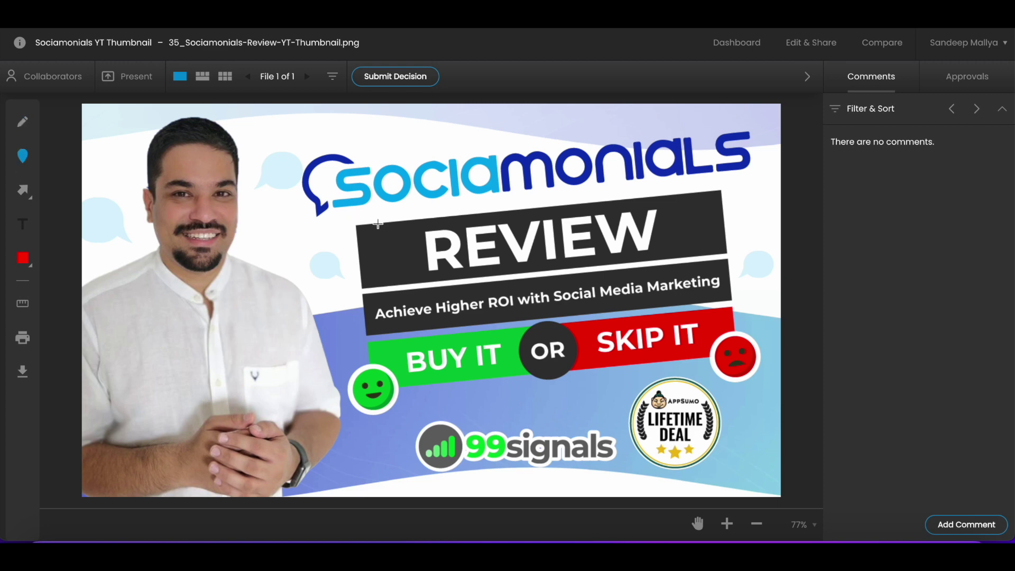
left_click(689, 223)
left_click(979, 219)
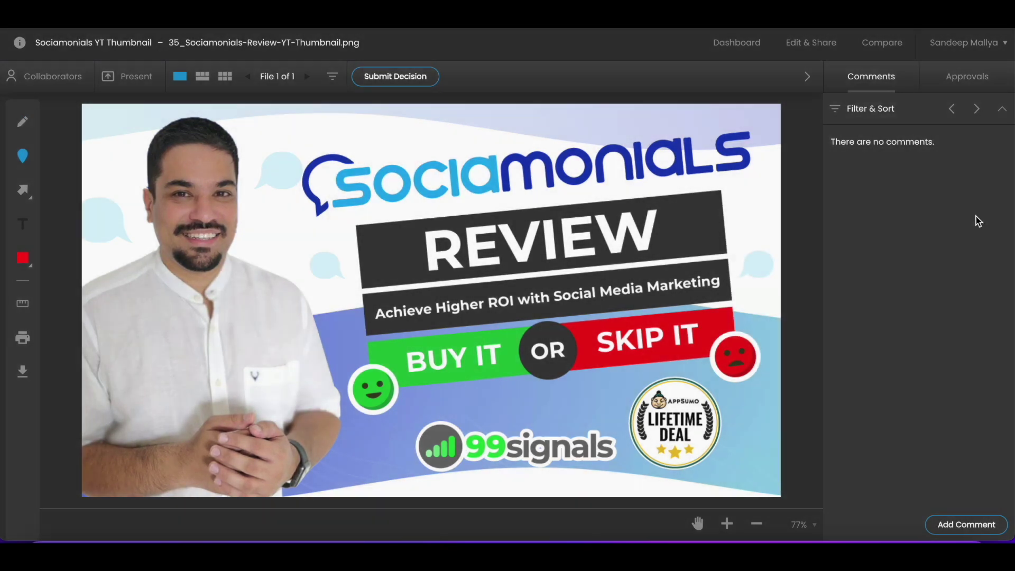
left_click(30, 201)
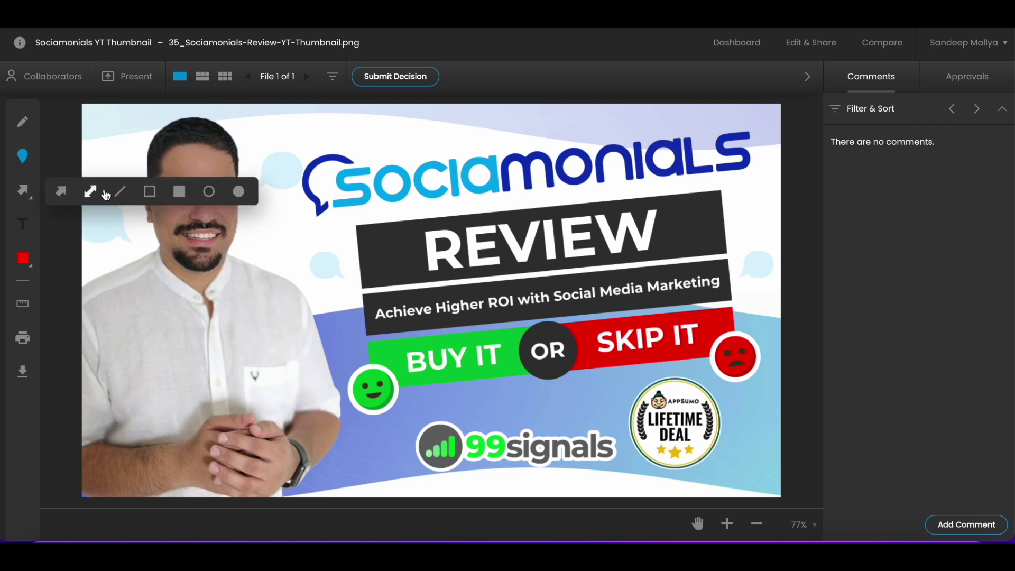
left_click(210, 192)
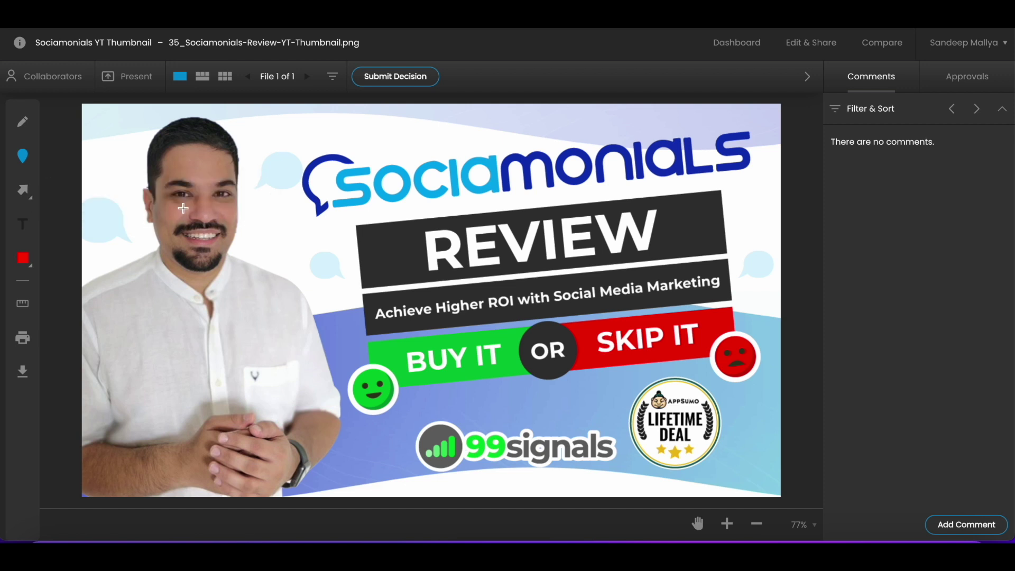
left_click(33, 269)
Pin 'Reduce the font size' on the title and 'Remove this section' beside the subtitle banner
left_click(676, 229)
type("Redu")
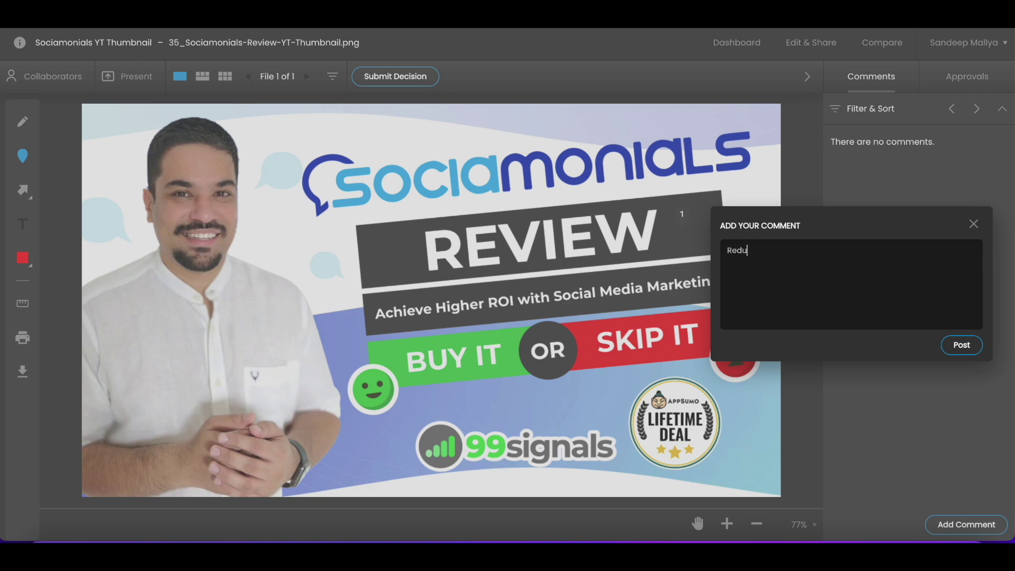
type("ce the font size")
left_click(962, 344)
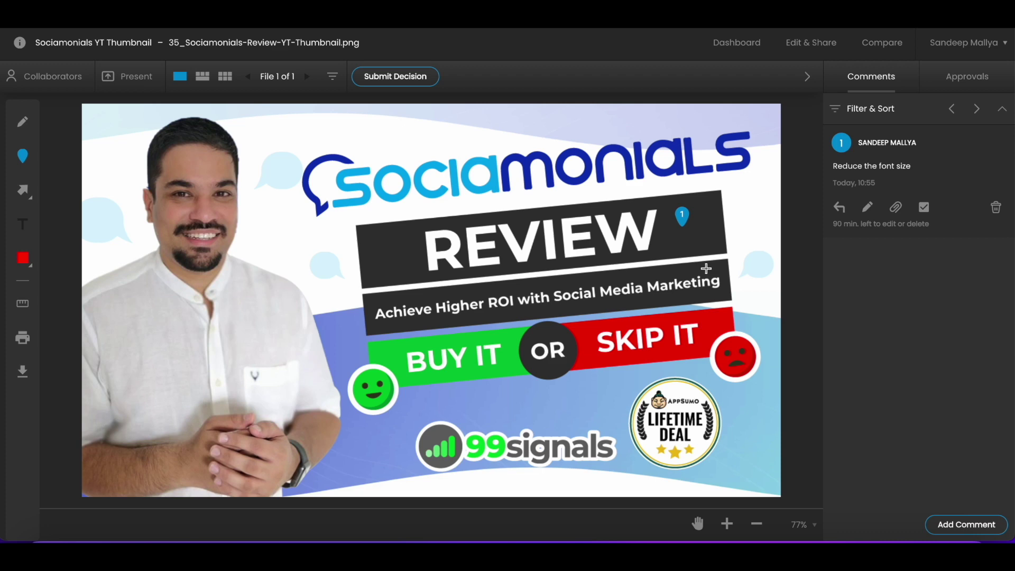
left_click(711, 269)
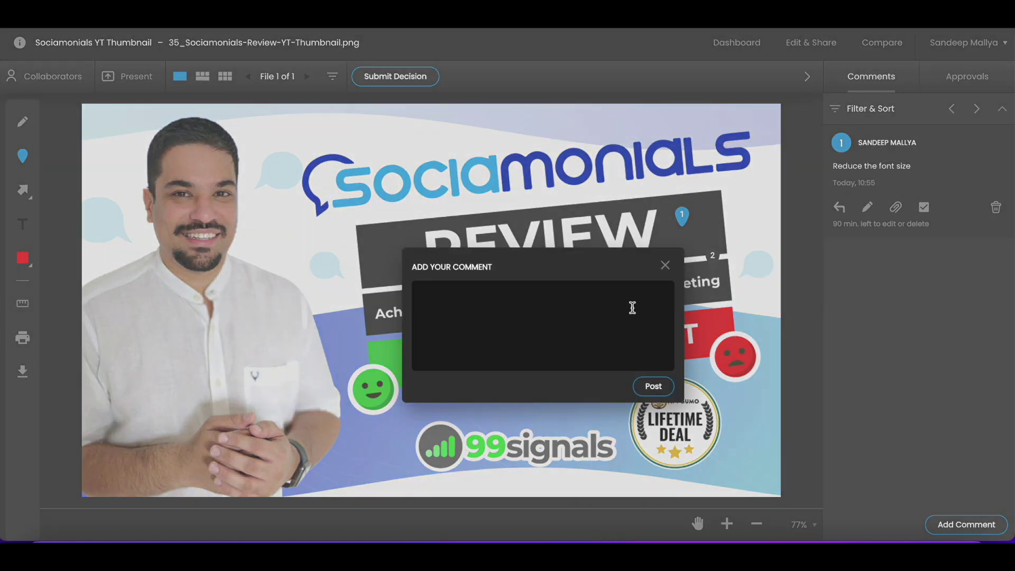
type("Remove this section")
left_click(654, 387)
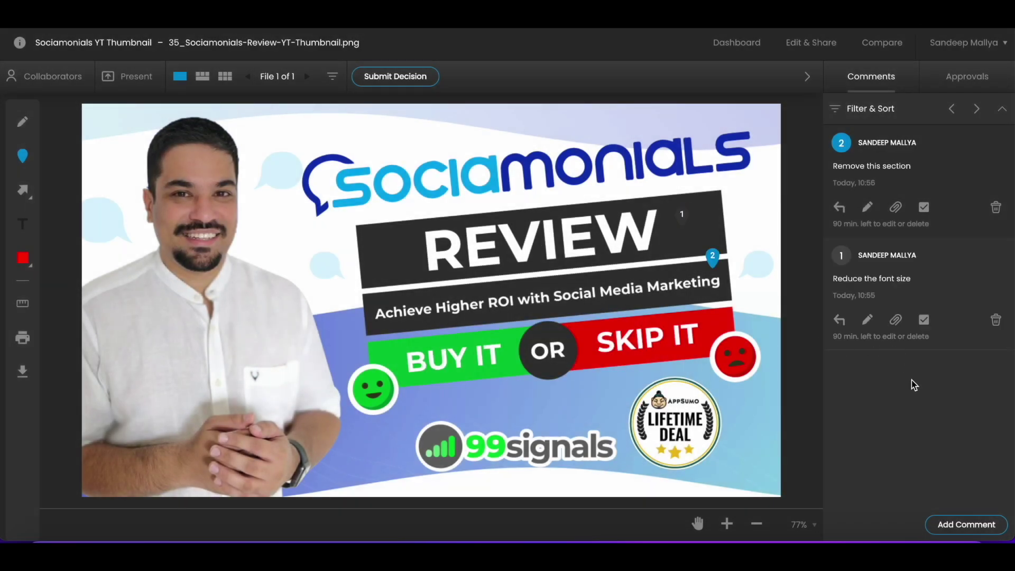
Pin 'Add a question mark here' next to SKIP IT and 'Remove this logo' on the LIFETIME DEAL badge
left_click(712, 327)
type("Add a qu")
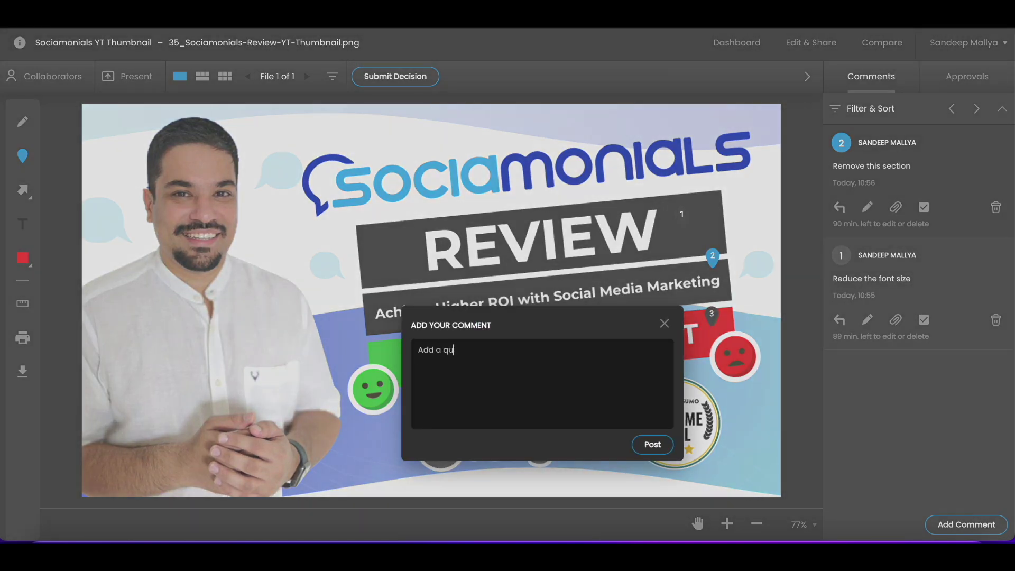
type("estion mark here")
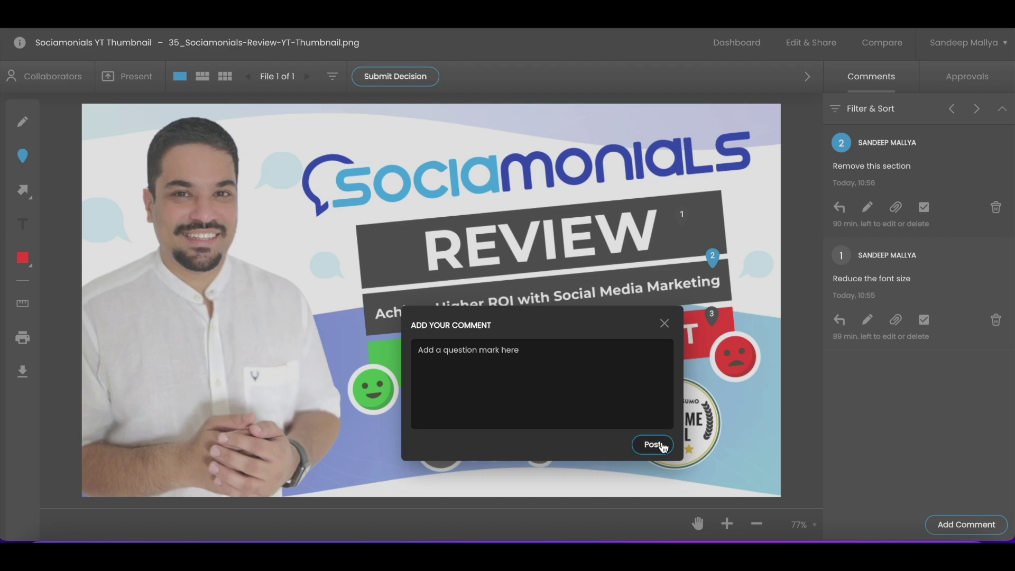
left_click(663, 447)
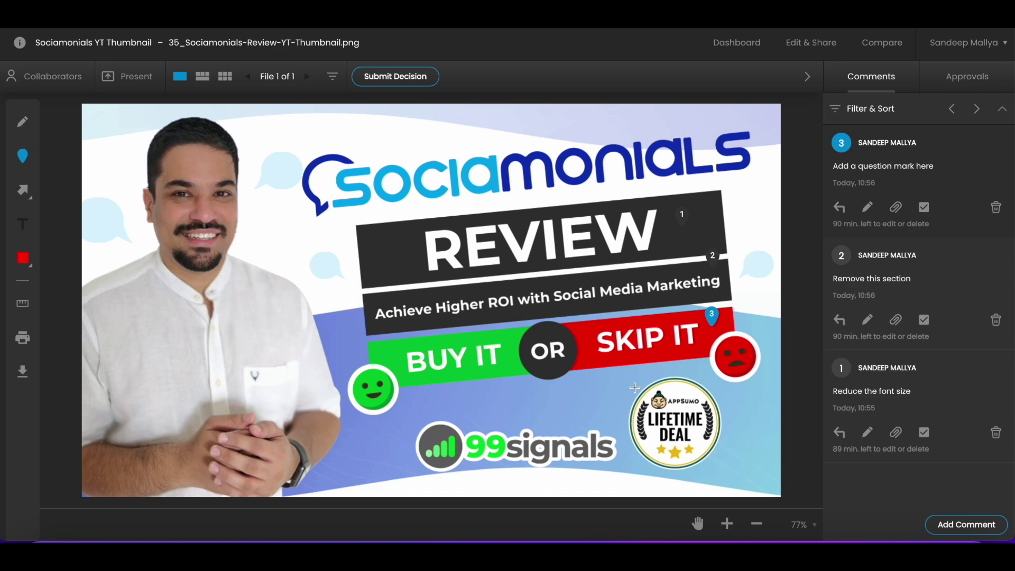
left_click(701, 443)
type("Remove this logo")
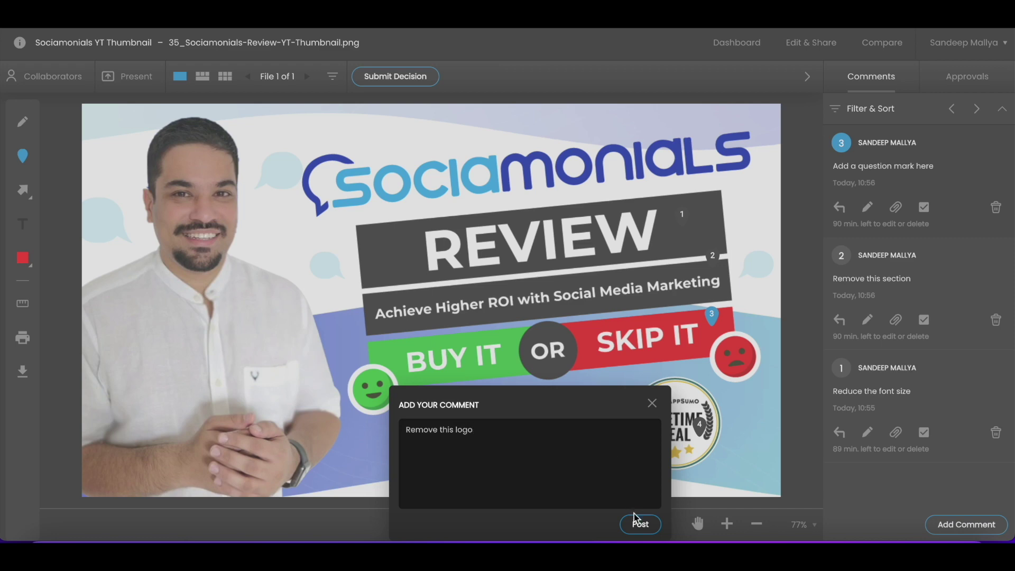
left_click(640, 526)
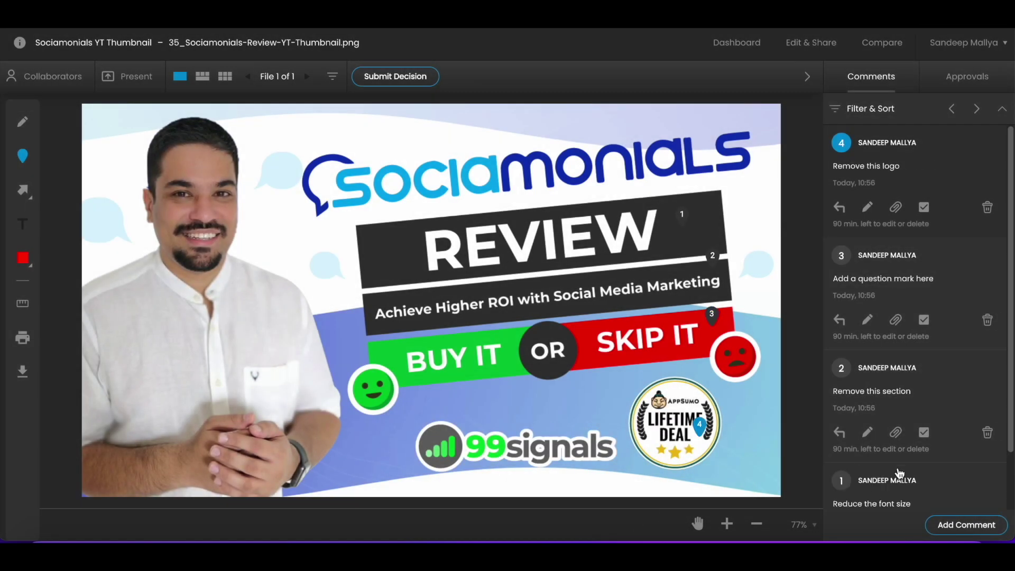
scroll(934, 275, "down", 2)
scroll(934, 275, "up", 2)
left_click(840, 207)
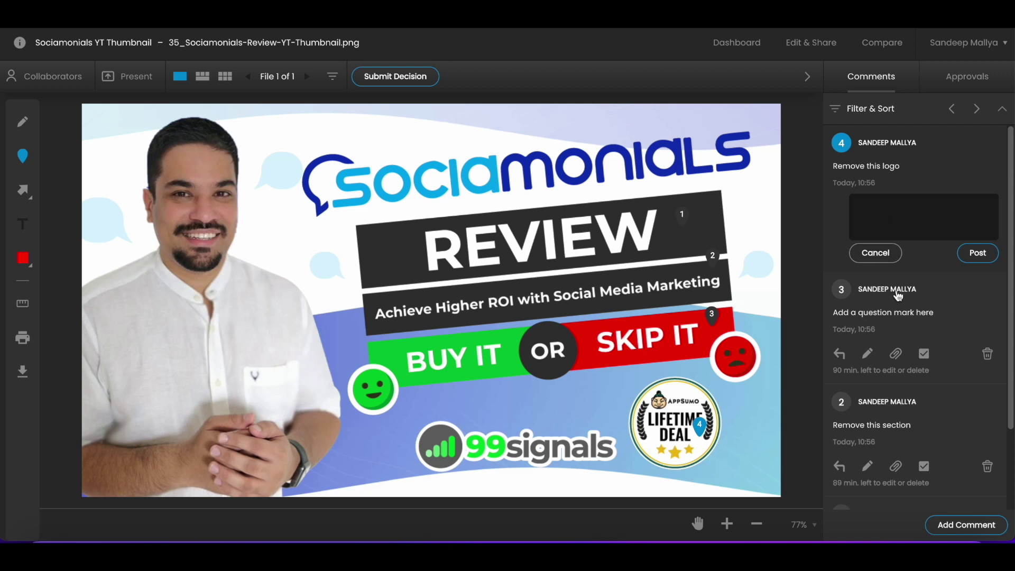
left_click(891, 264)
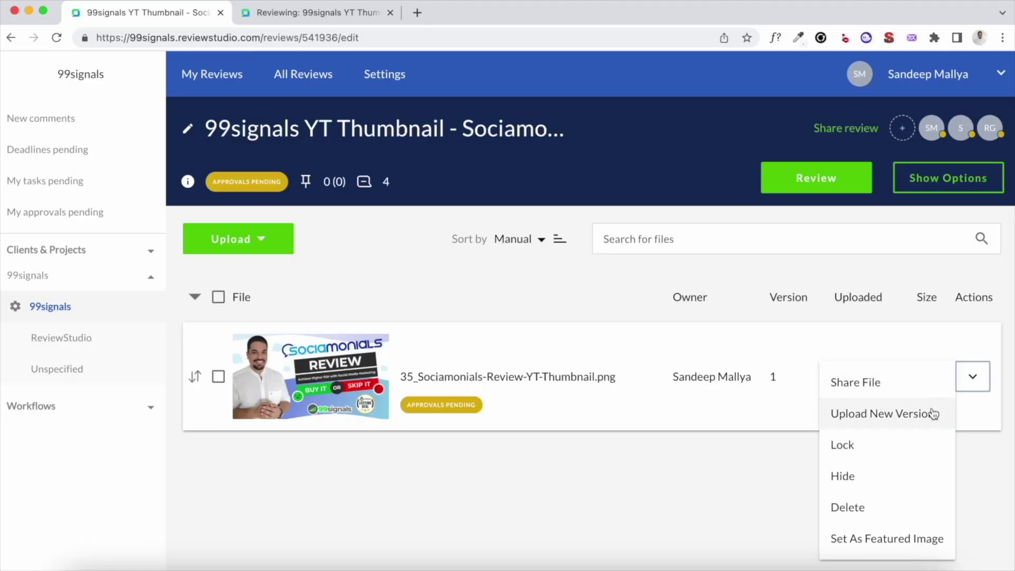
Upload the new thumbnail file as version 2 and open it for review
left_click(932, 410)
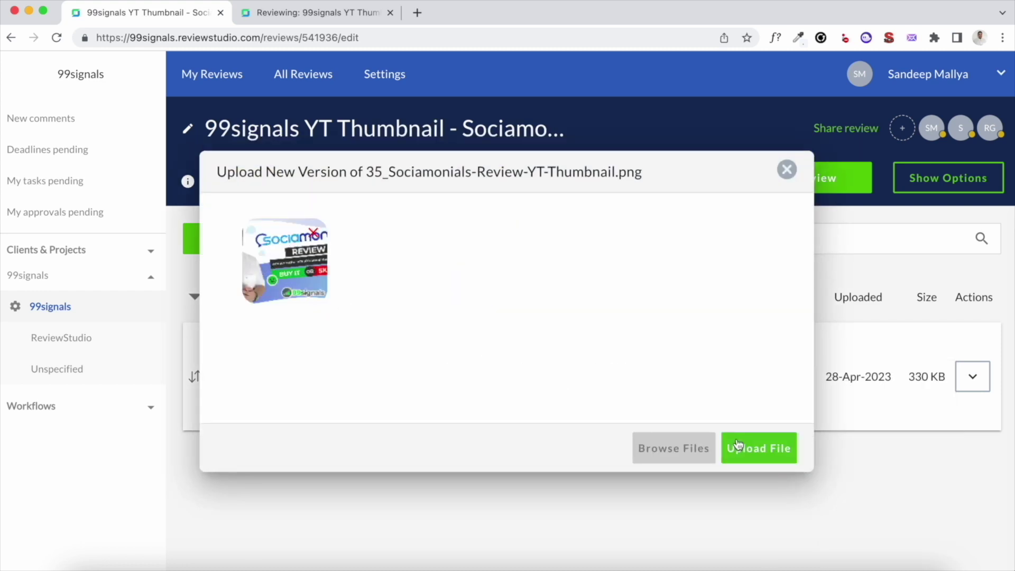
left_click(745, 448)
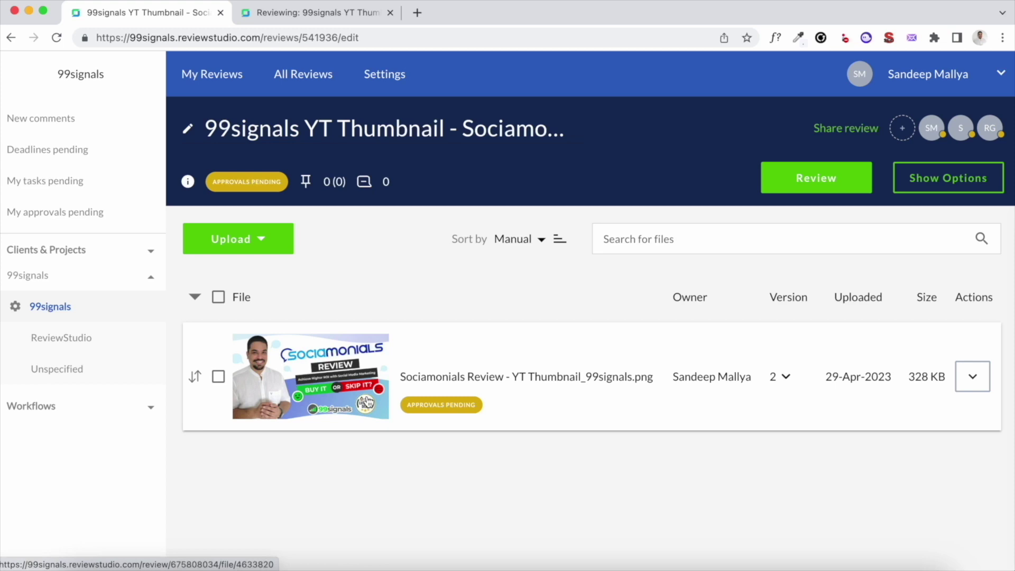
left_click(366, 400)
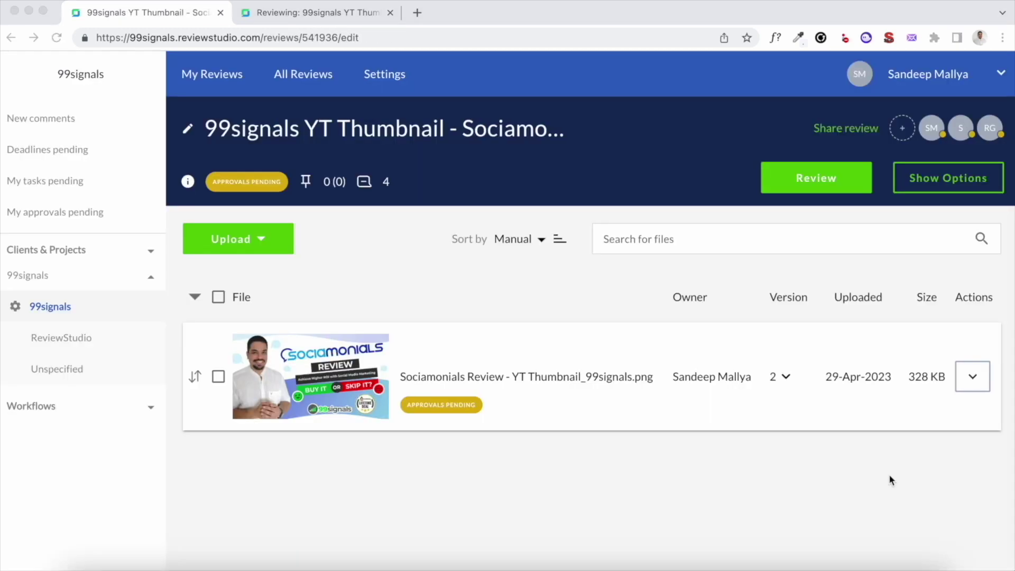
Open the thumbnail file's Share File settings from its Actions menu
left_click(970, 381)
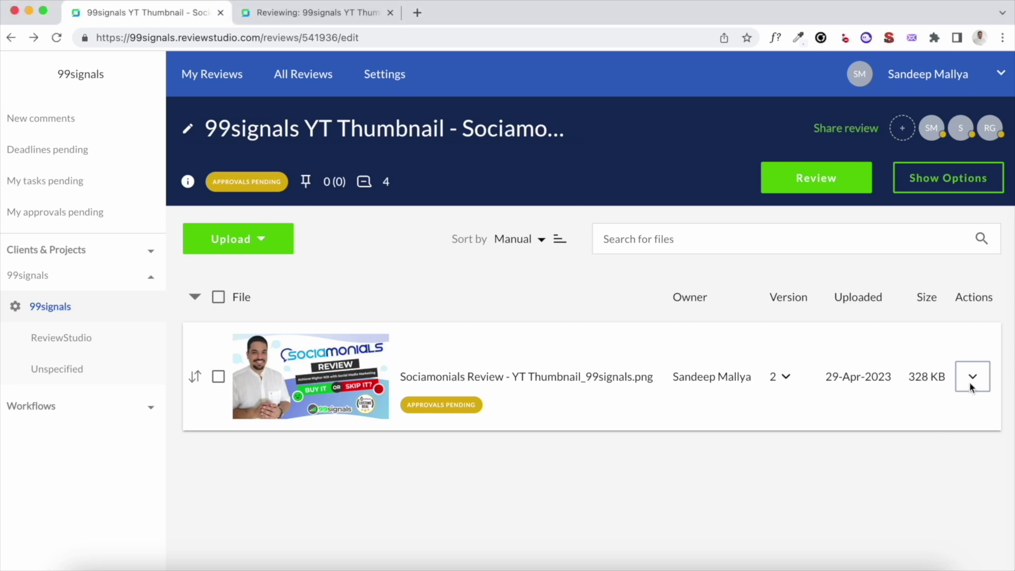
left_click(972, 377)
left_click(846, 384)
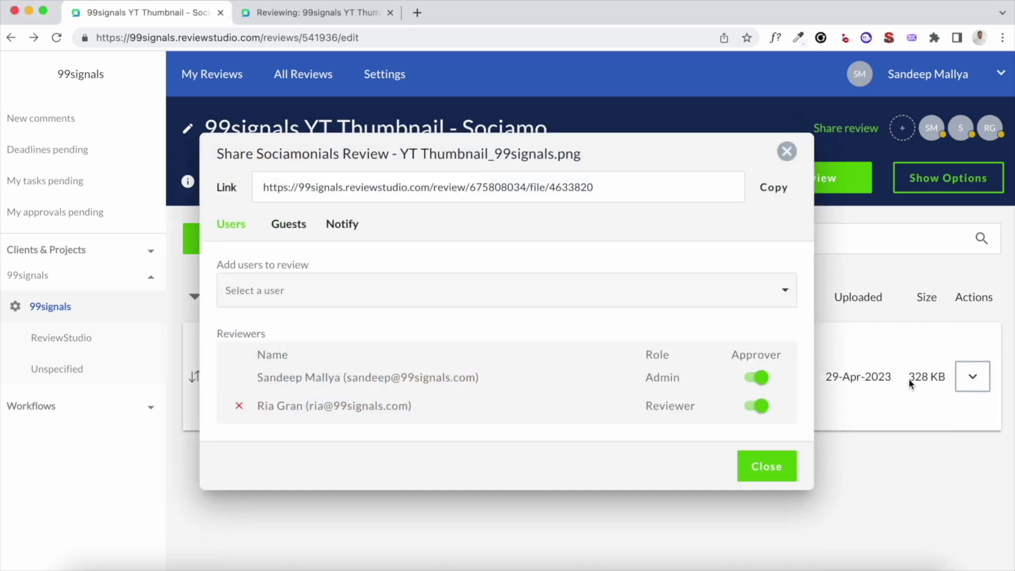
Copy the guest share link from the Guests tab and launch a new Safari window
left_click(296, 233)
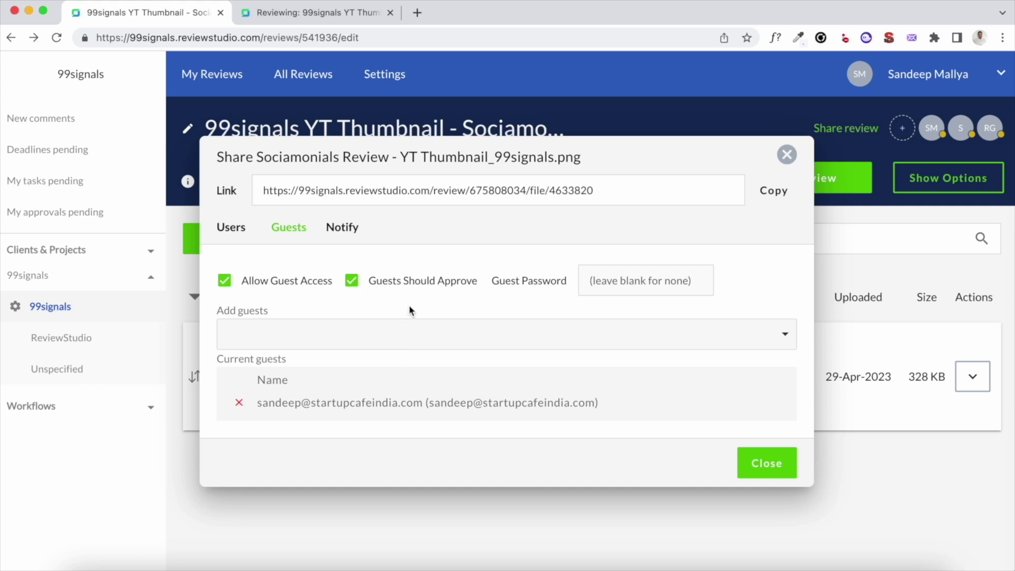
left_click(773, 191)
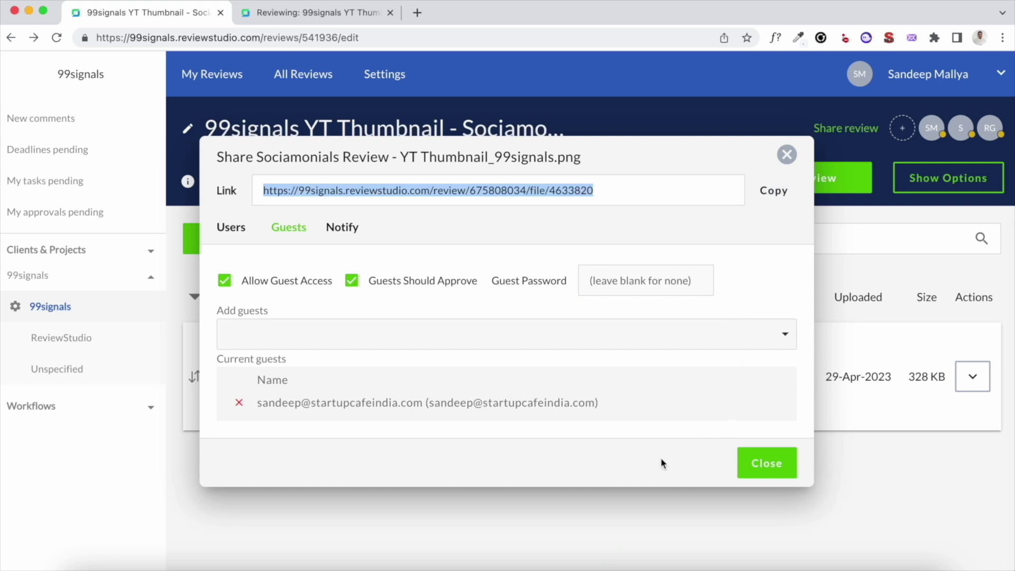
left_click(150, 562)
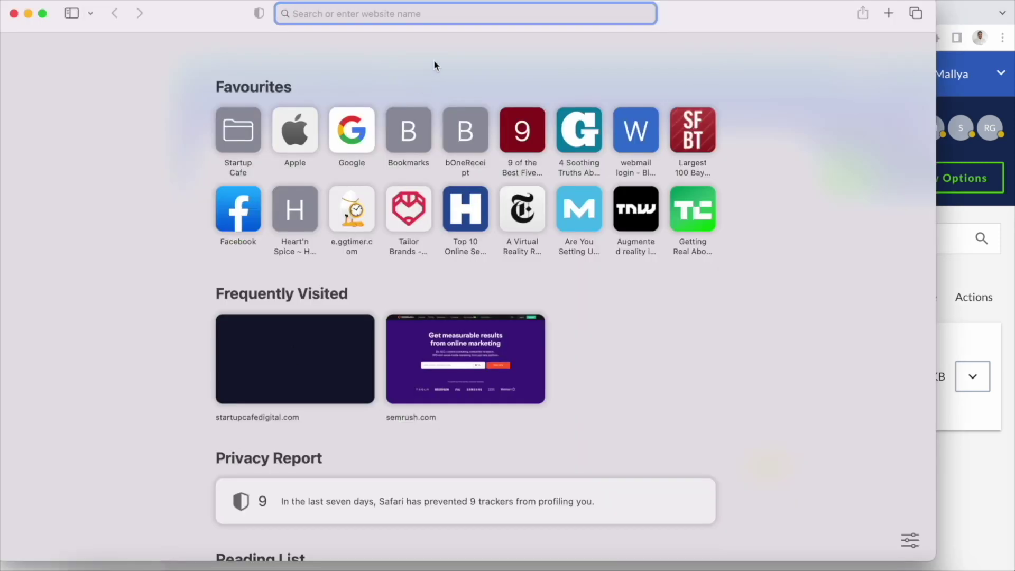
Load the pasted share link in Safari and enter the version 2 review using the guest's e-mail
key("super+v")
key("Return")
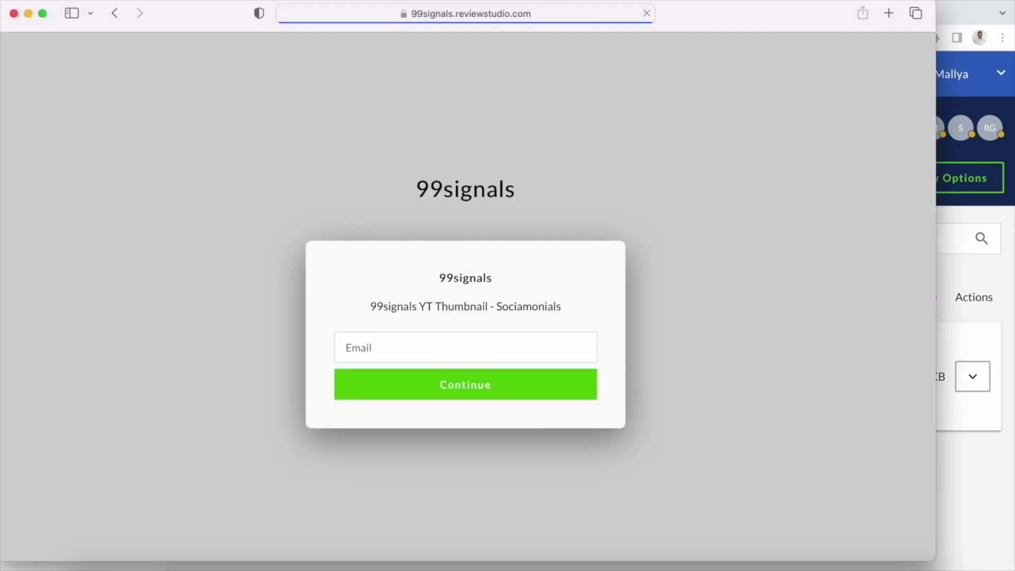
left_click(489, 342)
left_click(538, 398)
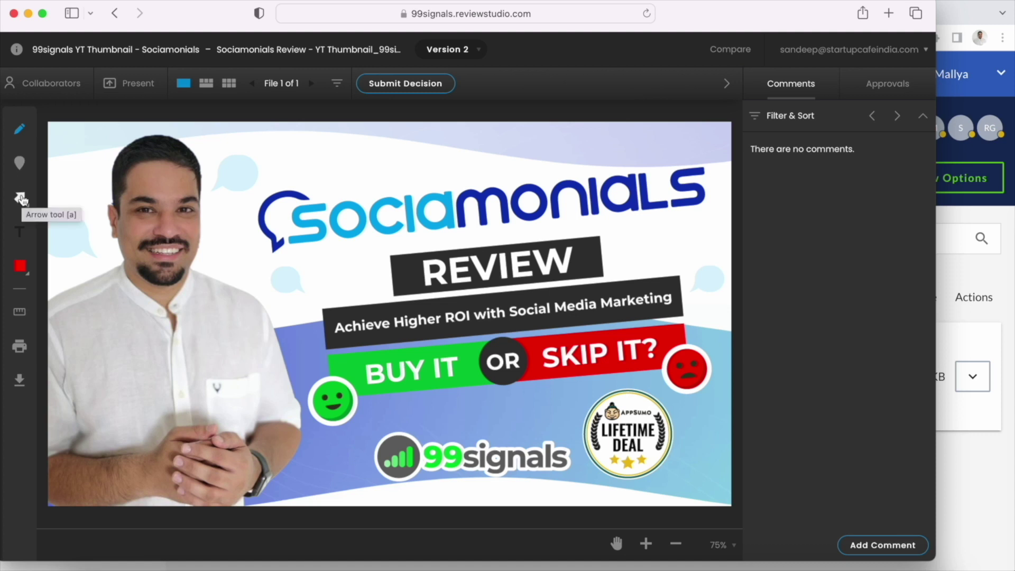
Submit and confirm an Approve decision for version 2
left_click(389, 95)
left_click(402, 142)
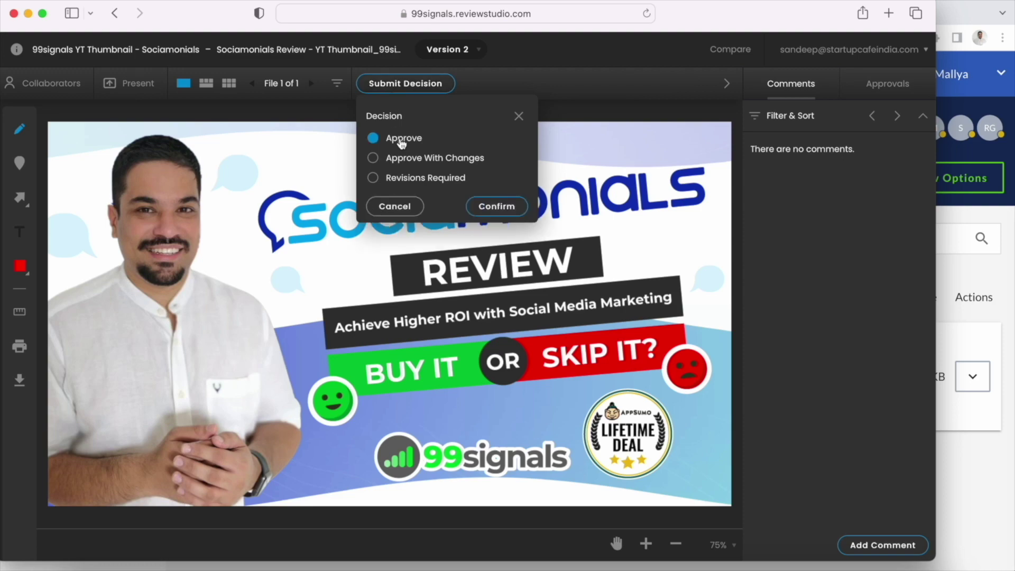
left_click(491, 203)
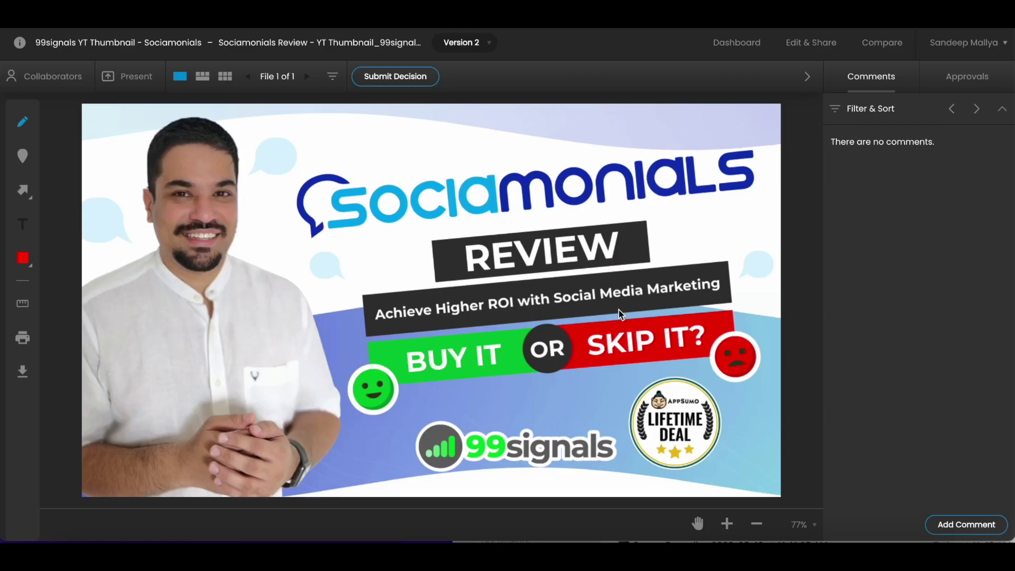
Reopen the decision choices, try Approve With Changes and Revisions Required, then close without submitting
left_click(405, 82)
left_click(413, 136)
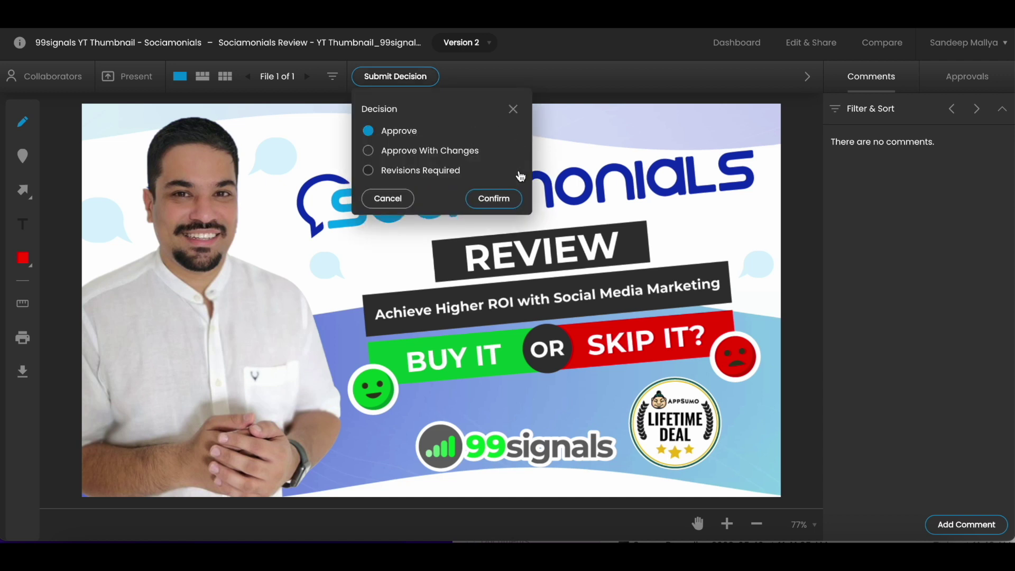
left_click(445, 155)
left_click(448, 172)
left_click(513, 109)
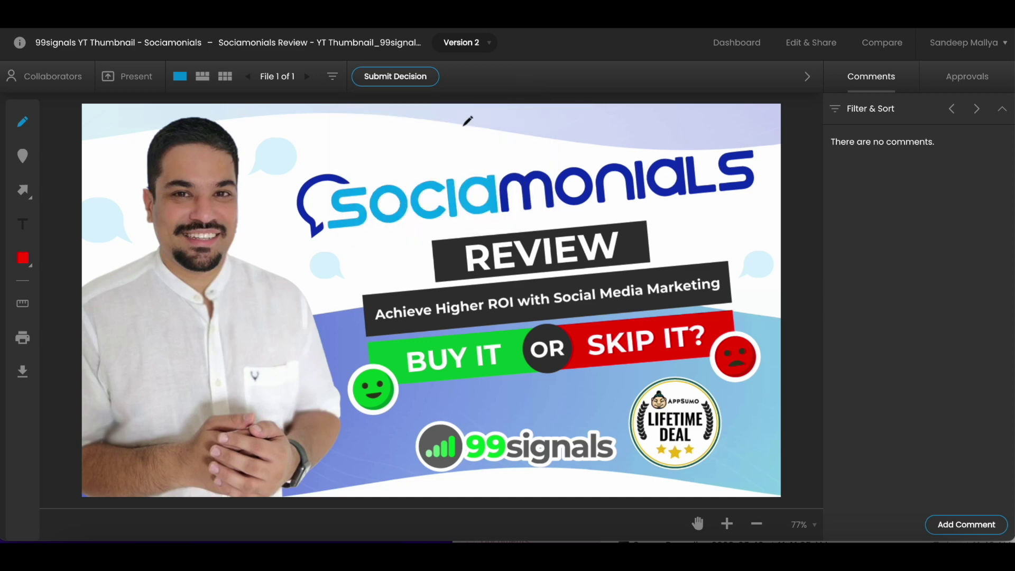
Start a pin comment on the thumbnail, then dismiss it empty
left_click(22, 156)
left_click(236, 198)
left_click(527, 195)
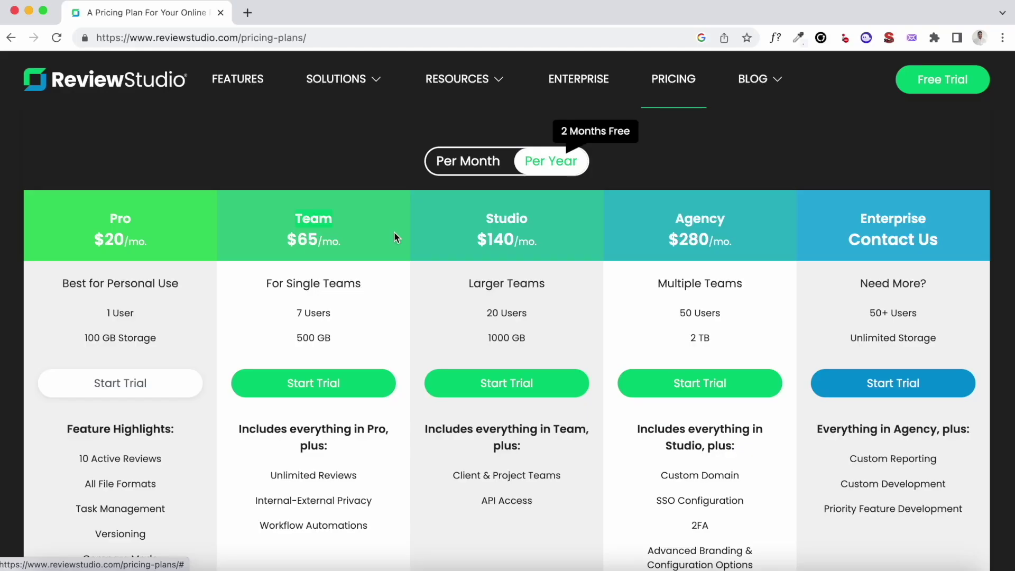
Scroll through the plan pricing page, then return to the ReviewStudio home page via the logo
scroll(394, 232, "down", 2)
scroll(394, 233, "up", 3)
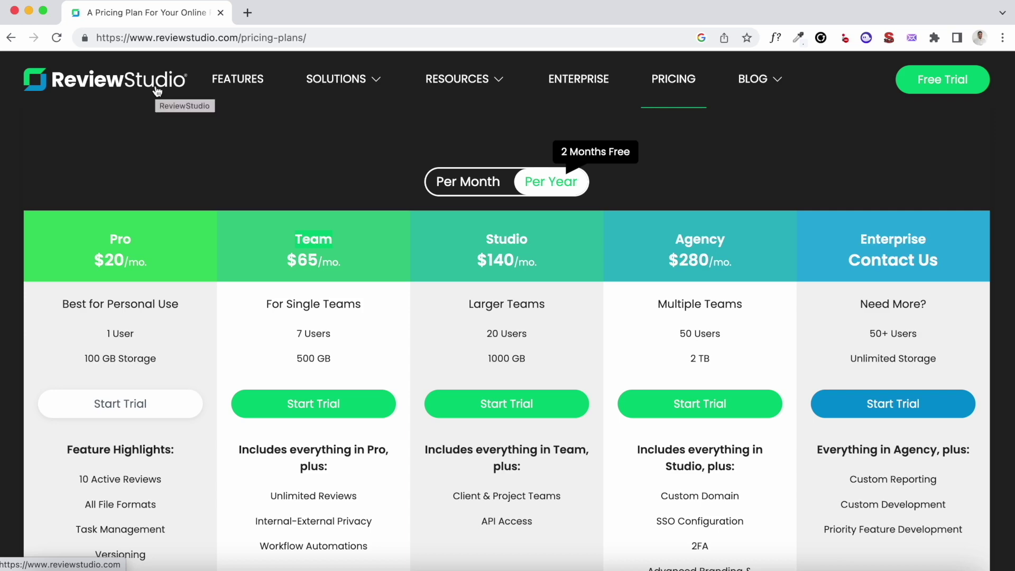
left_click(157, 91)
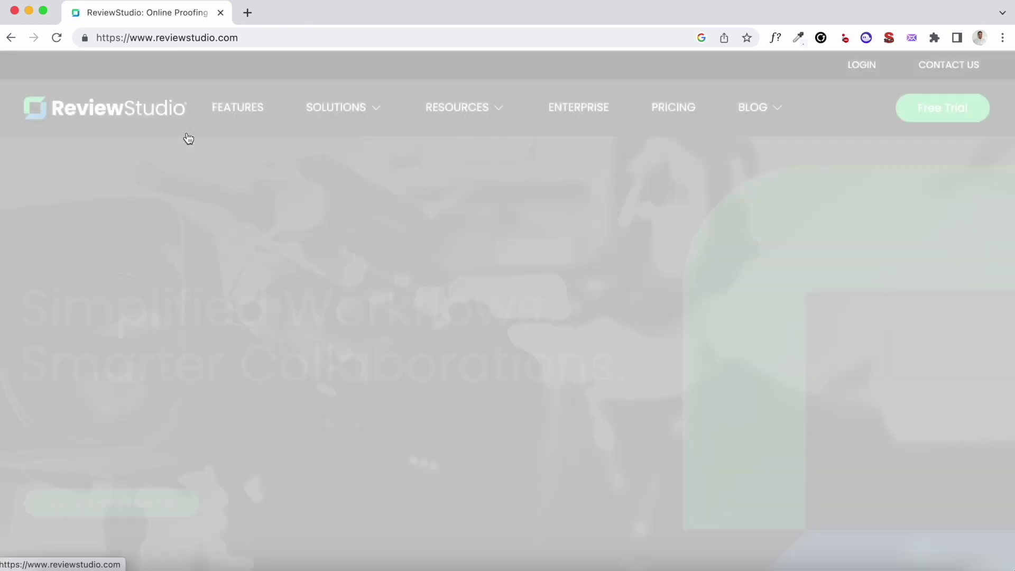